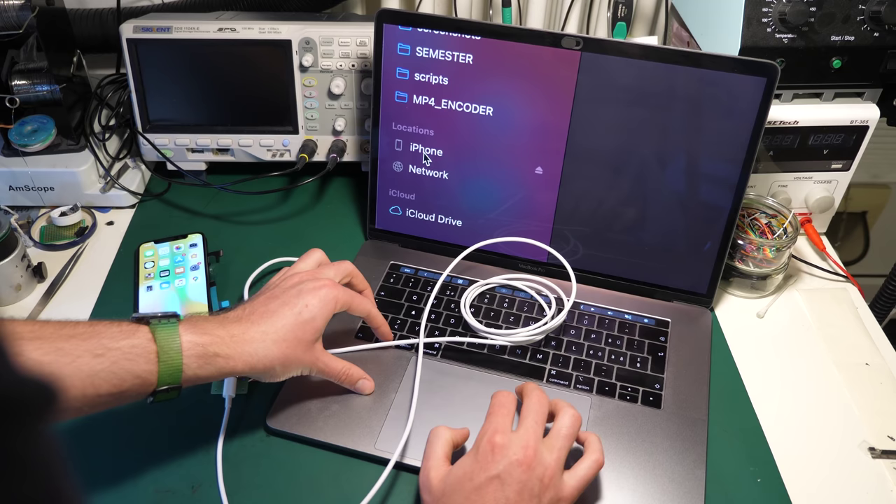
Show the connected iPhone X's summary page from the Locations sidebar
{"action": "left_click", "coordinate": [390, 142]}
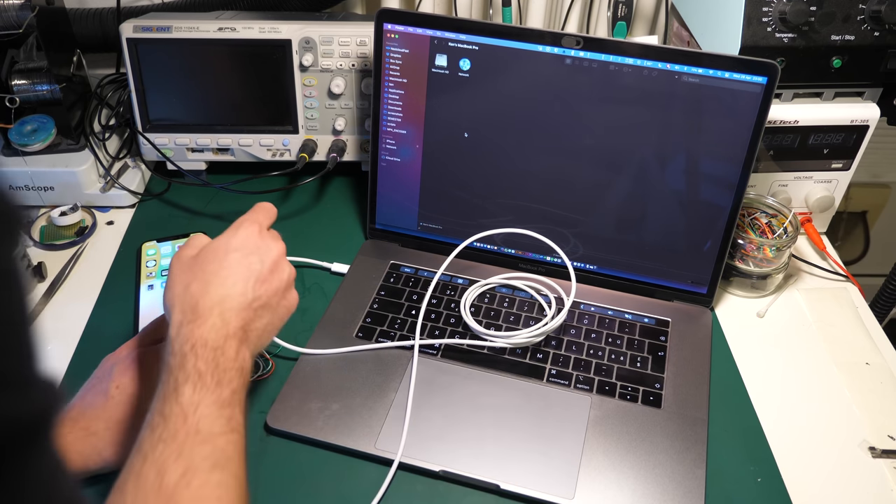
Show the iPhone X's summary page again after reconnecting with the plug flipped
{"action": "left_click", "coordinate": [411, 143]}
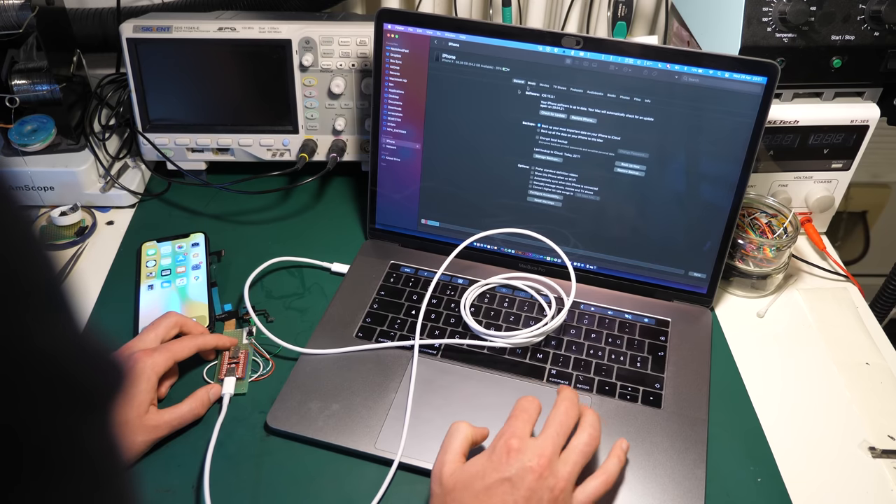